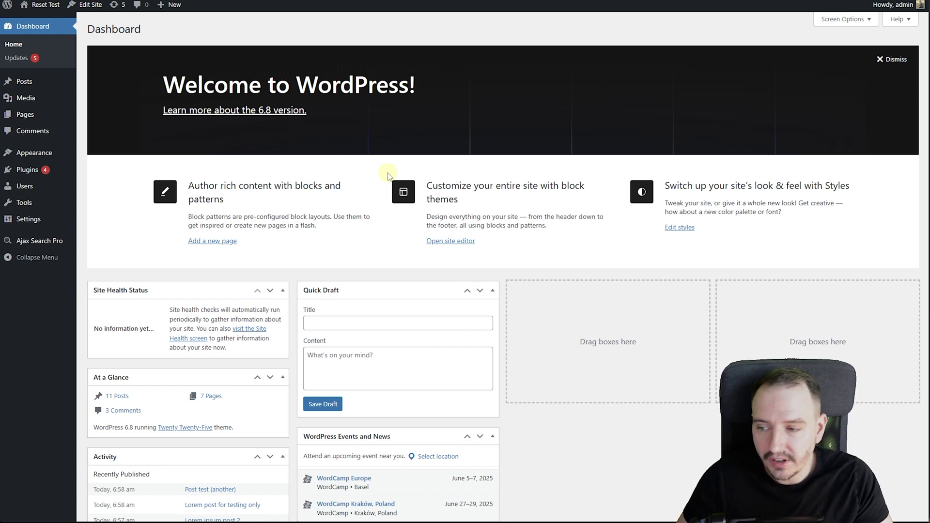
- Create an Ajax Search Pro search form named 'Search' (shortcode [wd_asp id=9])
{"action": "left_click", "coordinate": [85, 241]}
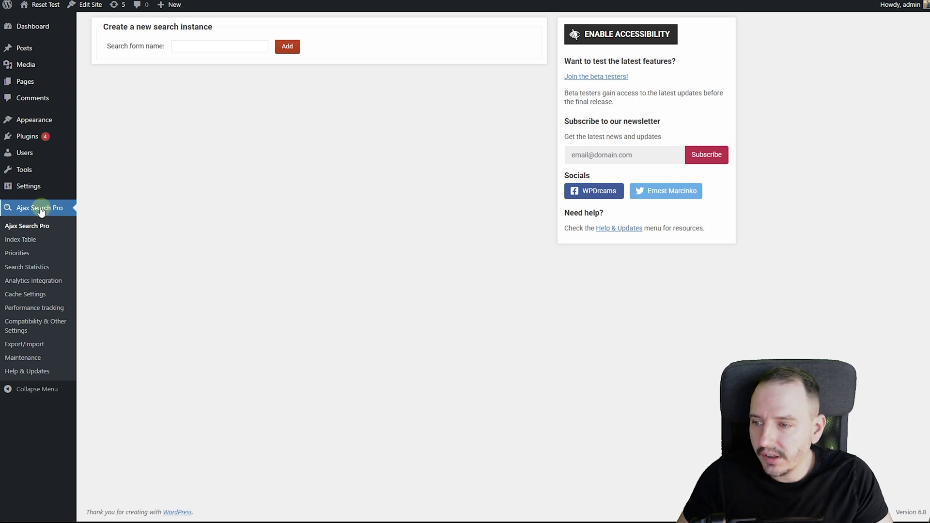
{"action": "left_click", "coordinate": [187, 45]}
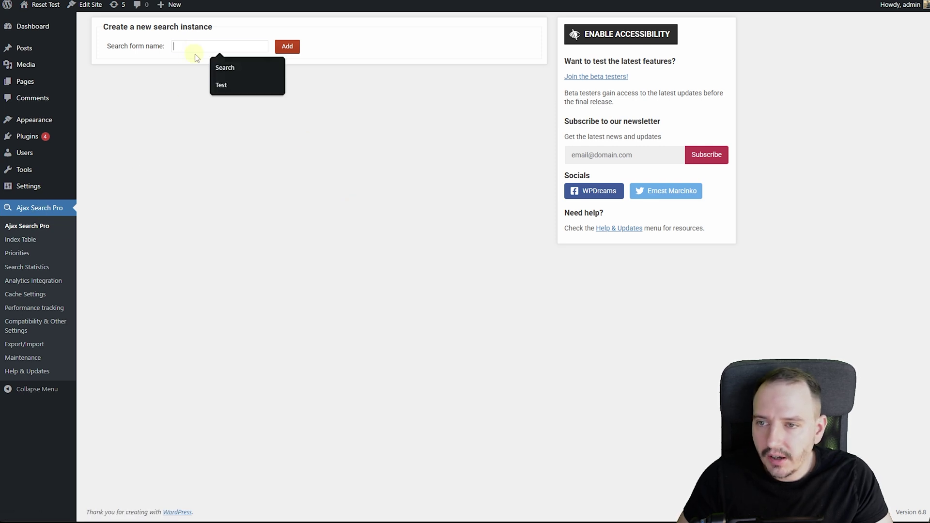
{"action": "left_click", "coordinate": [227, 66]}
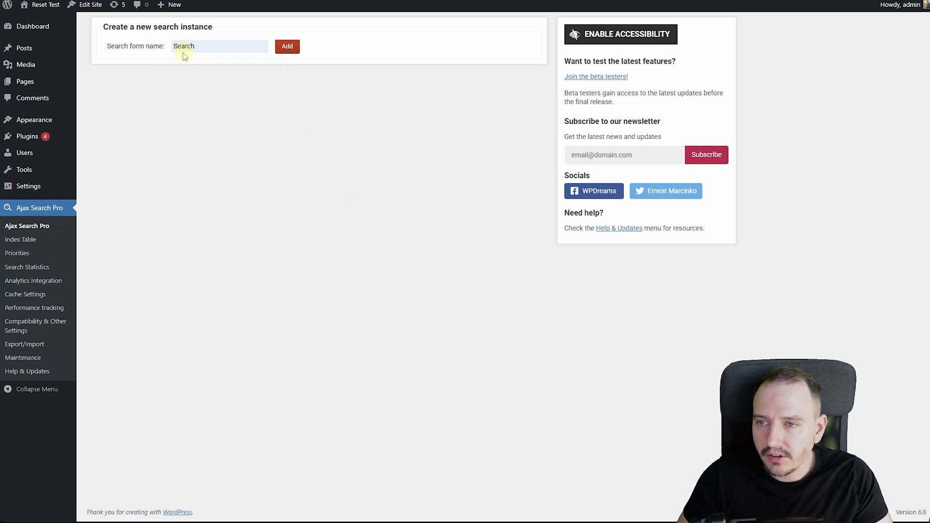
{"action": "left_click", "coordinate": [291, 47]}
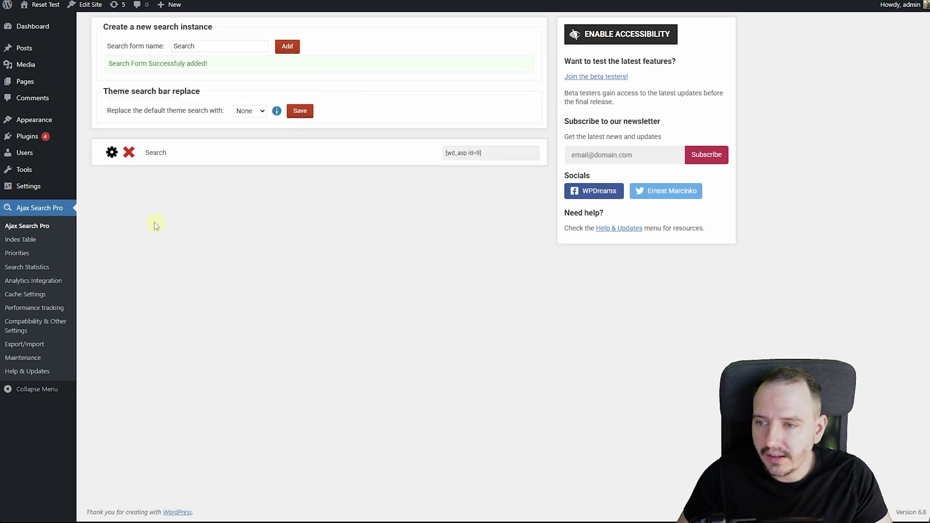
- In the Search instance's settings, remove Pages from the searched post types, leaving only Posts
{"action": "left_click", "coordinate": [111, 152]}
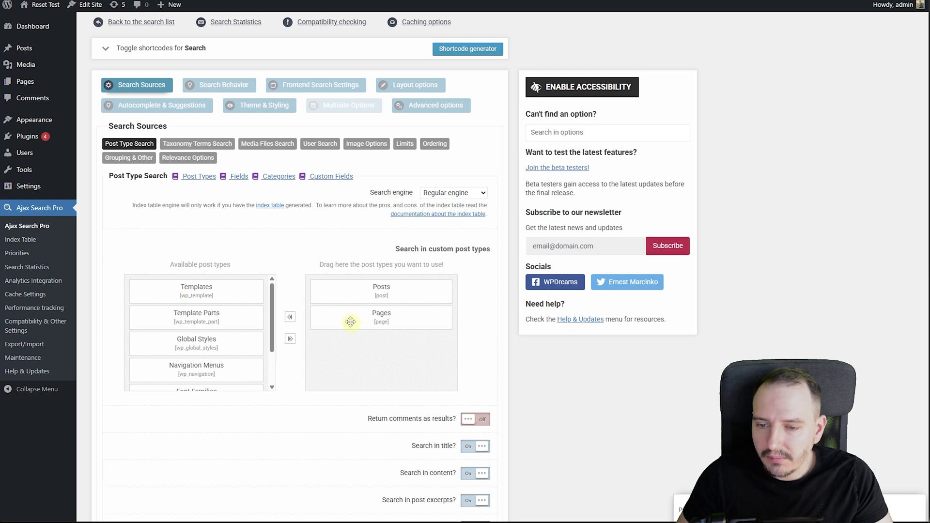
{"action": "left_click_drag", "start_coordinate": [434, 318], "coordinate": [242, 315]}
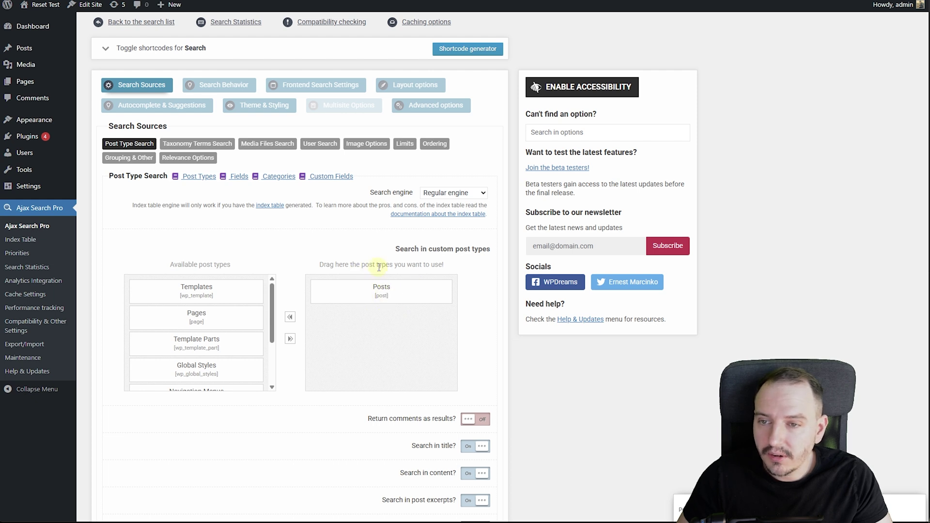
- Turn on 'search settings visible by default' in Frontend Search Settings, keeping position at Block (default)
{"action": "left_click", "coordinate": [318, 87]}
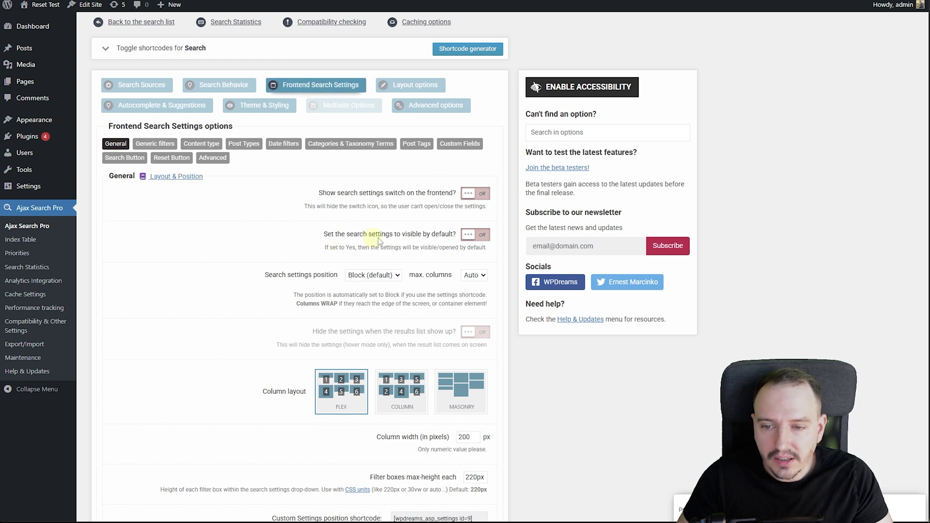
{"action": "left_click", "coordinate": [397, 240]}
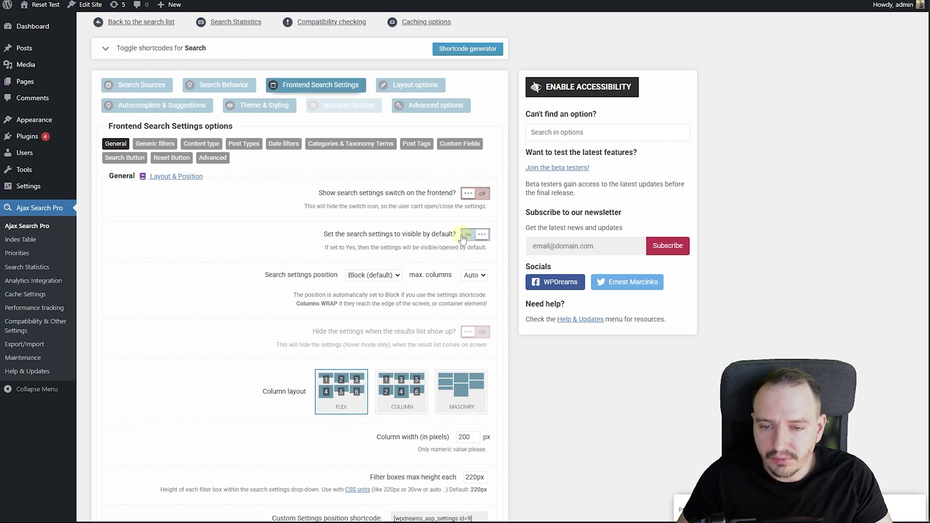
{"action": "left_click", "coordinate": [364, 275]}
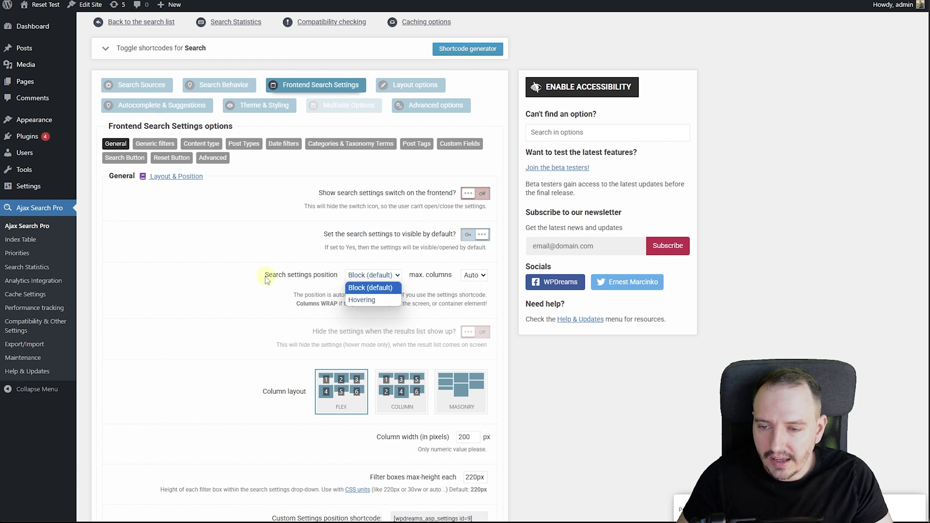
{"action": "left_click_drag", "start_coordinate": [262, 280], "coordinate": [363, 283]}
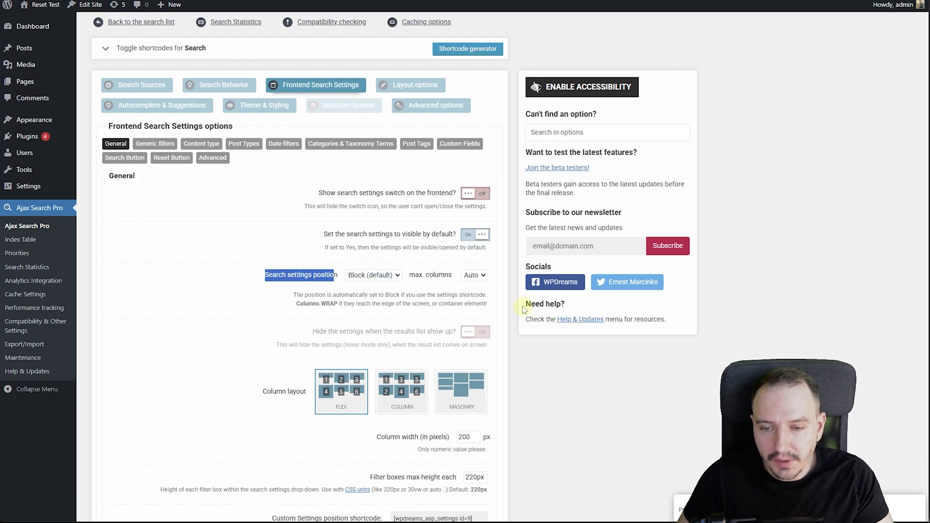
{"action": "left_click", "coordinate": [243, 223]}
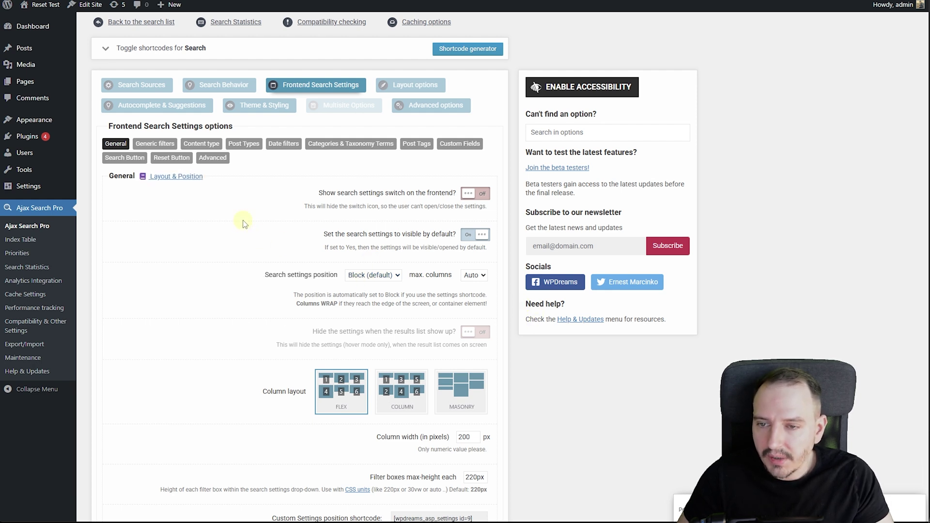
- Choose the 'post - category (Categories)' taxonomy and include 'Use all from category' as frontend filters
{"action": "left_click", "coordinate": [350, 145]}
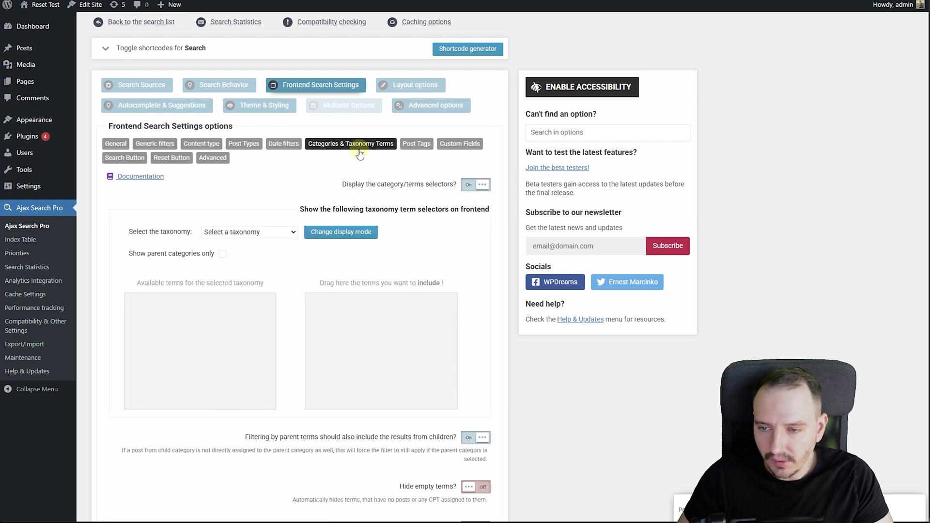
{"action": "left_click", "coordinate": [278, 232]}
{"action": "left_click", "coordinate": [266, 260]}
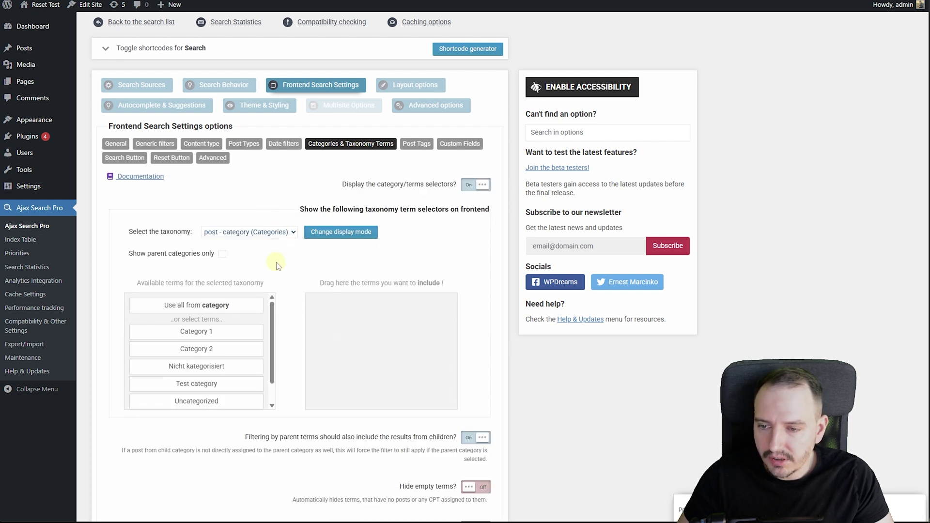
{"action": "left_click_drag", "start_coordinate": [250, 299], "coordinate": [404, 313]}
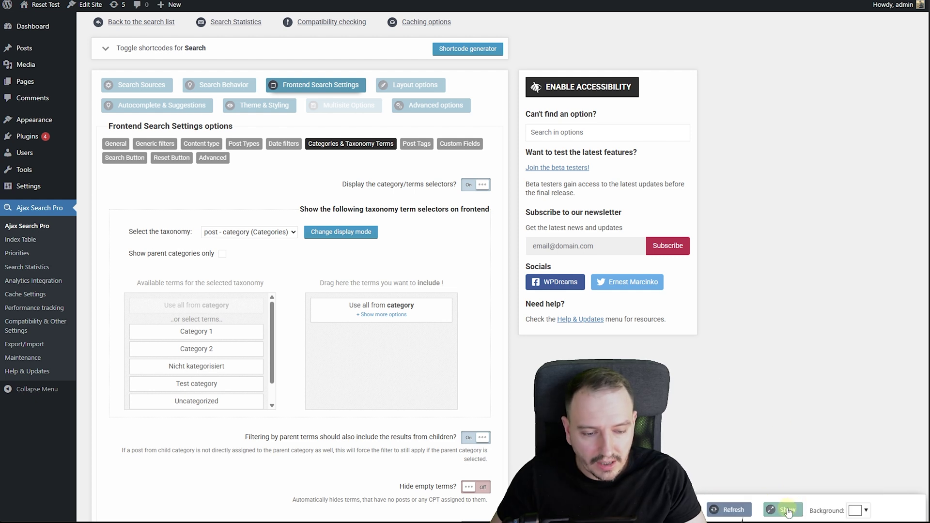
- Preview the search bar with its Filter by Categories checklist, then 'Save all tabs!'
{"action": "left_click", "coordinate": [782, 510]}
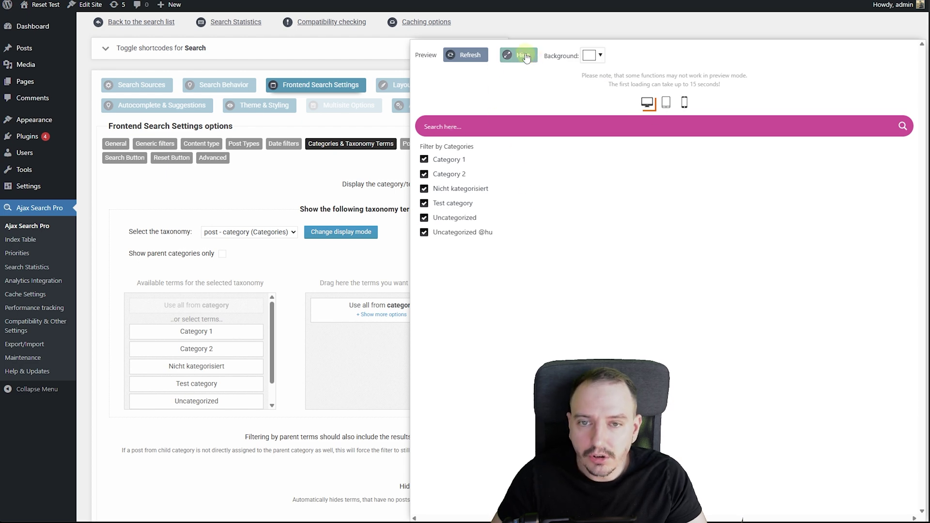
{"action": "left_click", "coordinate": [526, 56]}
{"action": "scroll", "coordinate": [465, 291], "scroll_direction": "down", "scroll_amount": 3}
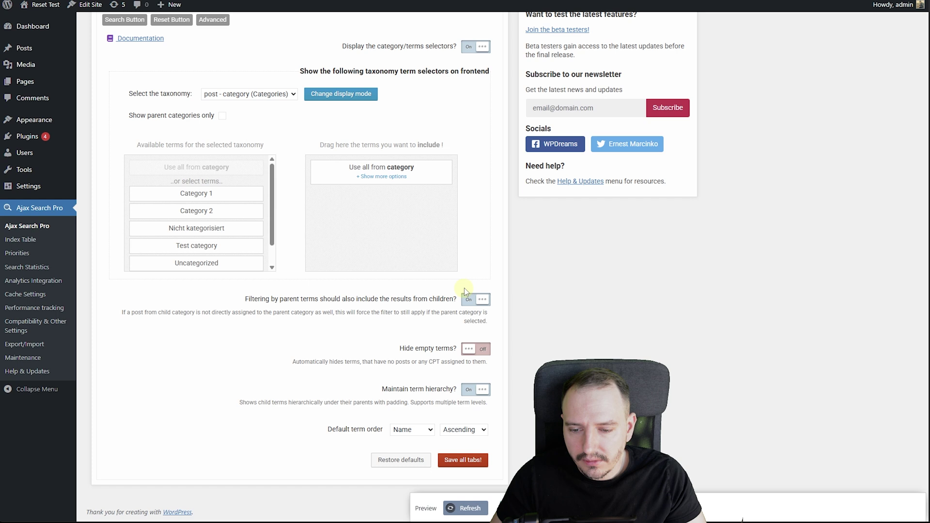
{"action": "left_click", "coordinate": [460, 460]}
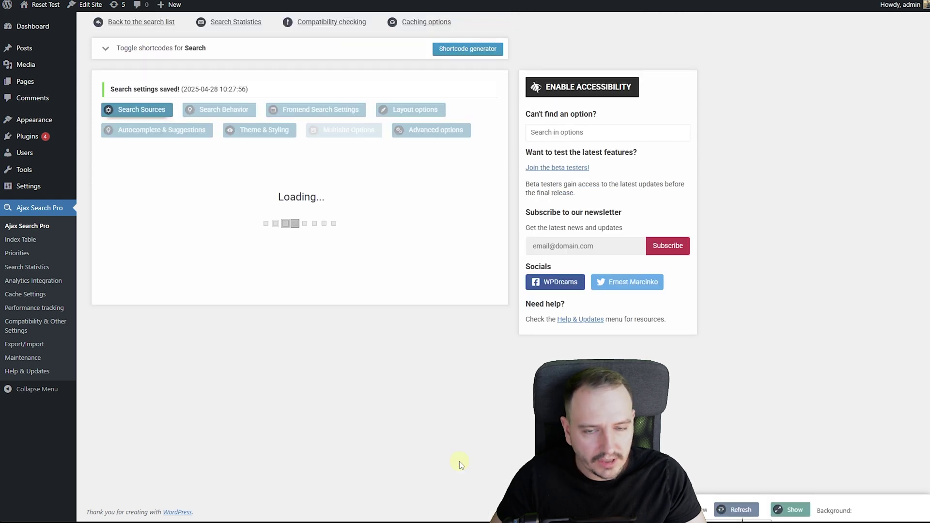
- Create a new WordPress page titled 'Query Loop Filter'
{"action": "left_click", "coordinate": [26, 82]}
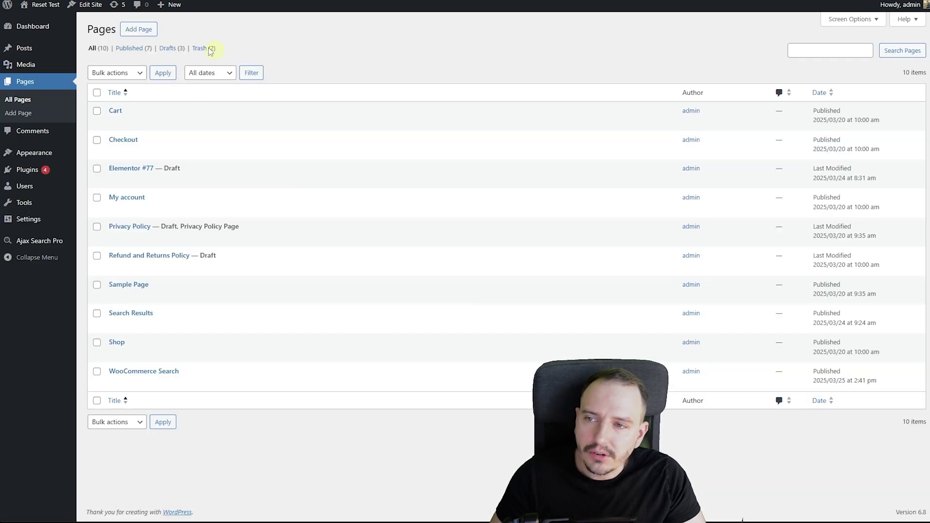
{"action": "left_click", "coordinate": [138, 30]}
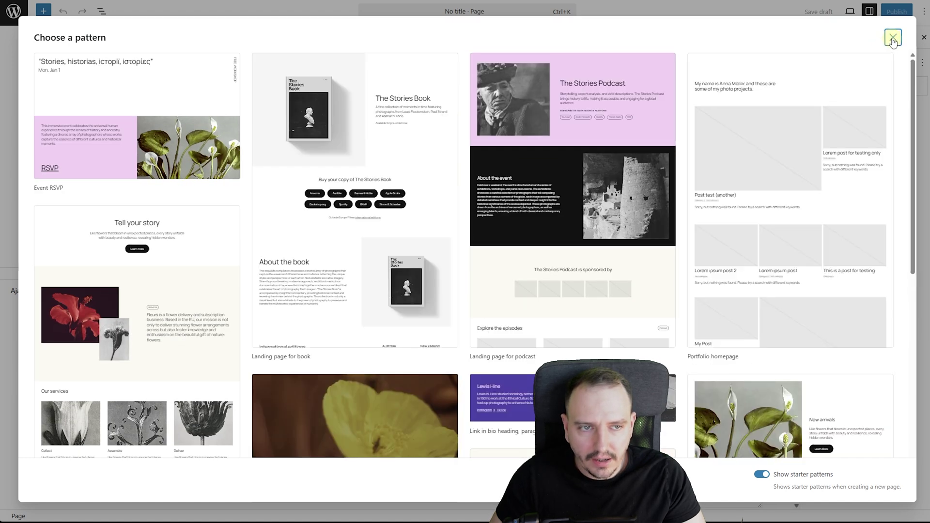
{"action": "left_click", "coordinate": [893, 35]}
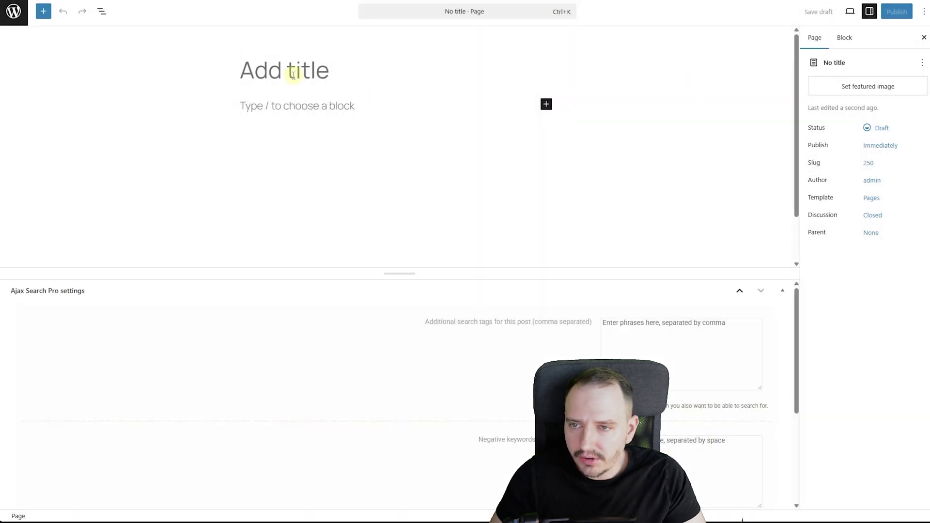
{"action": "left_click", "coordinate": [293, 74]}
{"action": "type", "text": "Qu"}
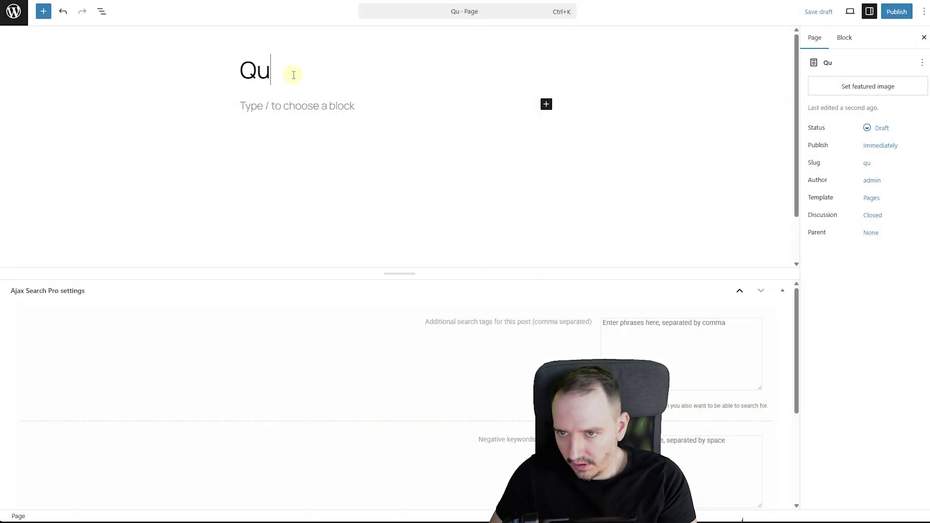
{"action": "type", "text": "ery Loop Filter"}
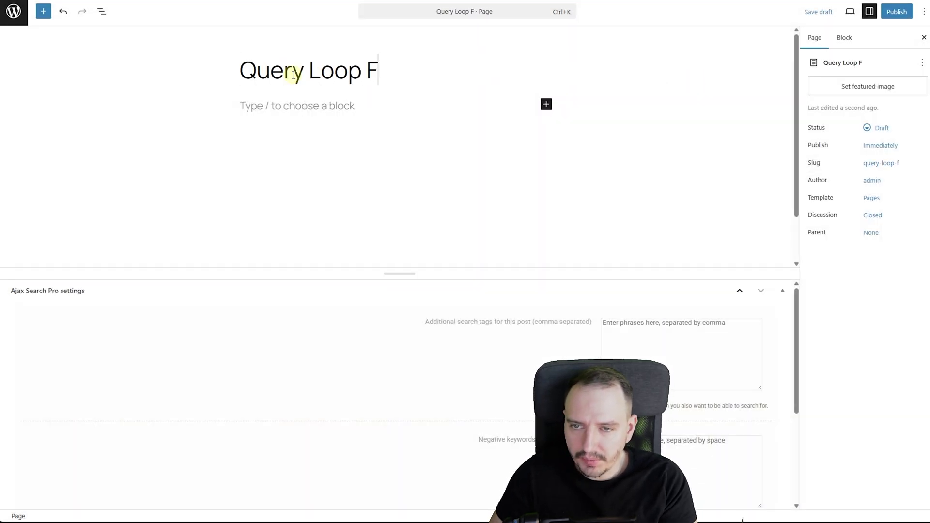
- Add an Ajax Search Pro block below the title set to the 'Search' instance
{"action": "left_click", "coordinate": [338, 103]}
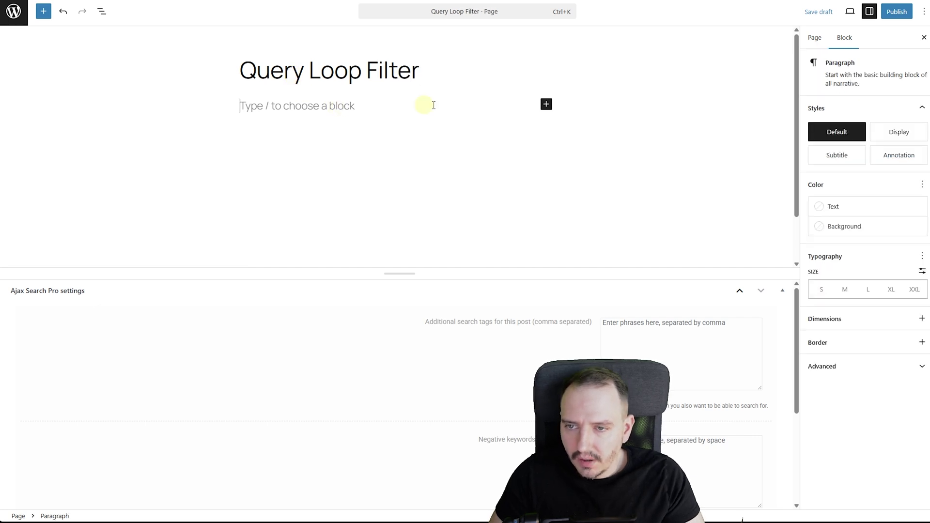
{"action": "left_click", "coordinate": [546, 104]}
{"action": "left_click", "coordinate": [625, 177]}
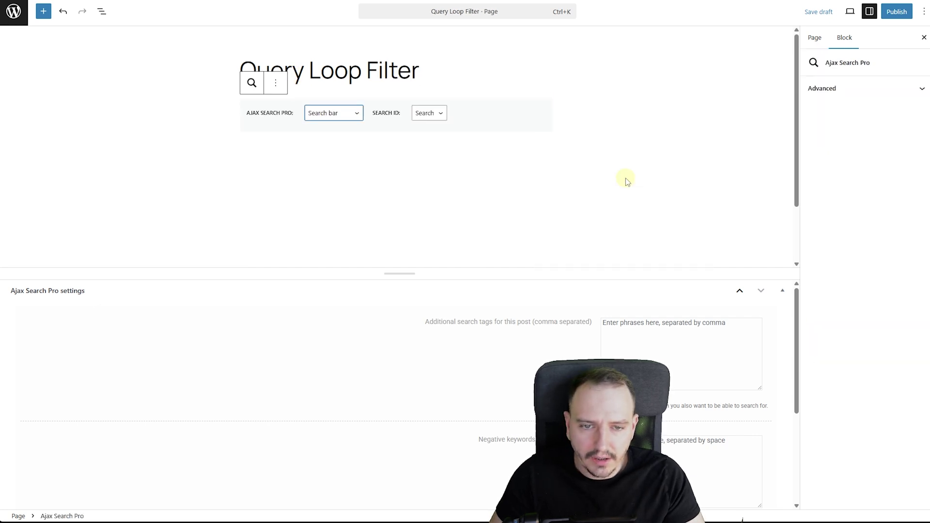
{"action": "left_click", "coordinate": [441, 115]}
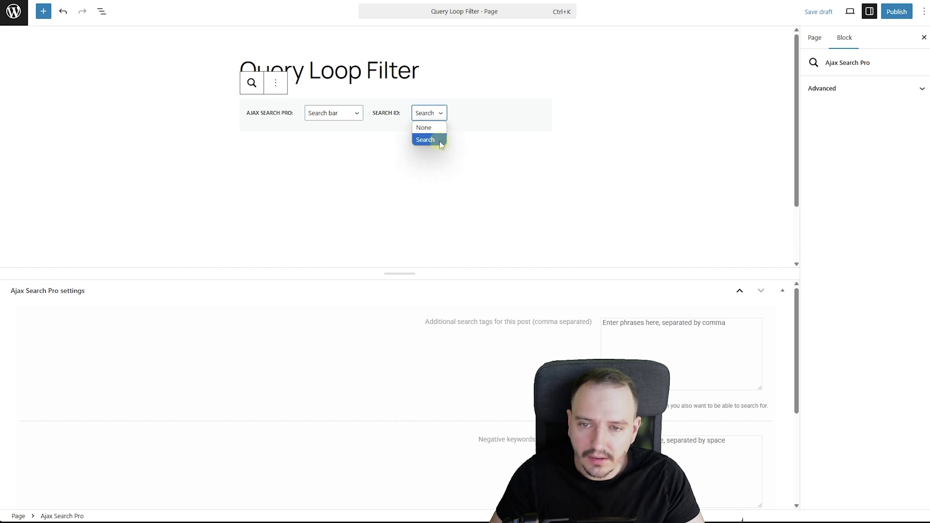
{"action": "left_click", "coordinate": [651, 114]}
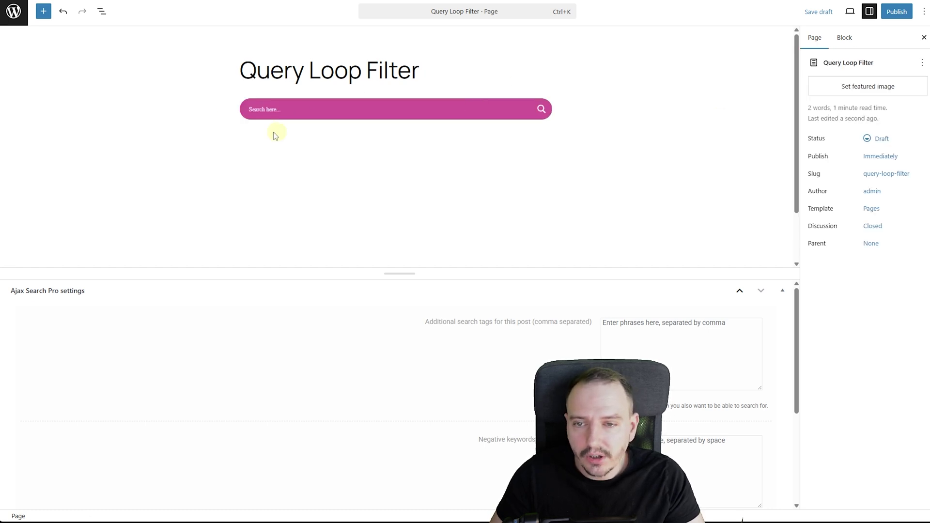
- Insert a blank Query Loop with the 'Title & Date' layout below the search bar, listing Posts
{"action": "left_click", "coordinate": [447, 165]}
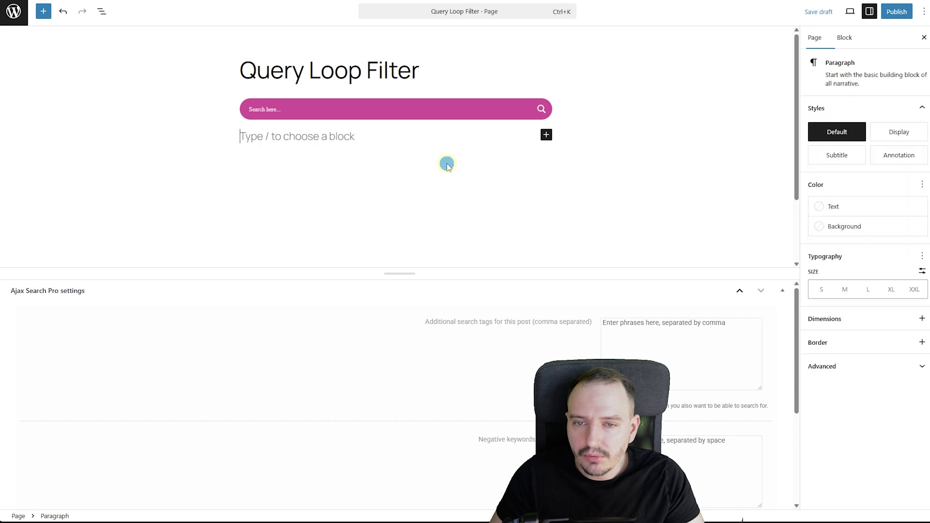
{"action": "left_click", "coordinate": [546, 135]}
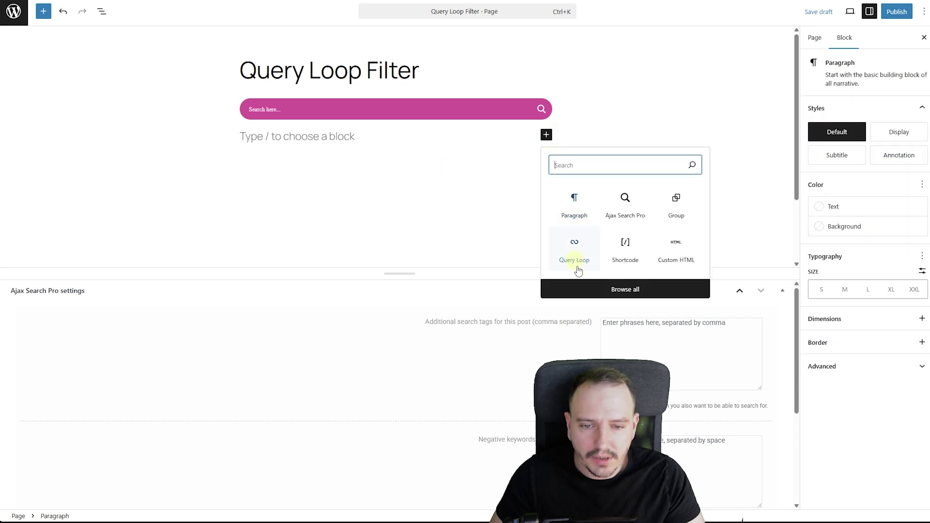
{"action": "left_click", "coordinate": [575, 243]}
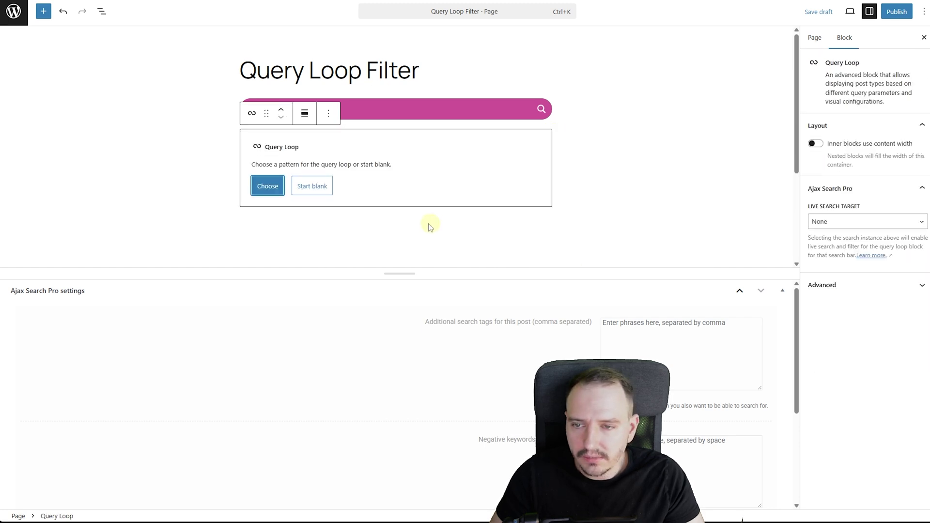
{"action": "left_click", "coordinate": [314, 186]}
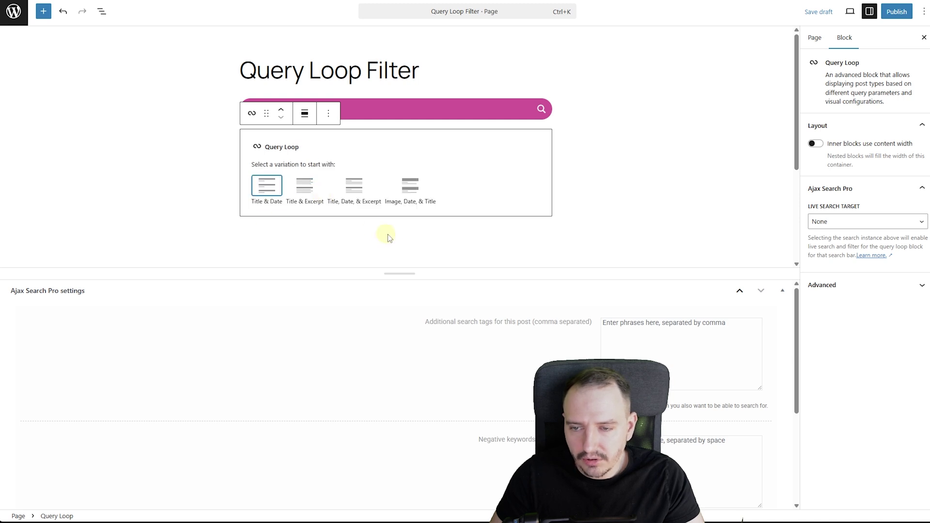
{"action": "left_click", "coordinate": [266, 186]}
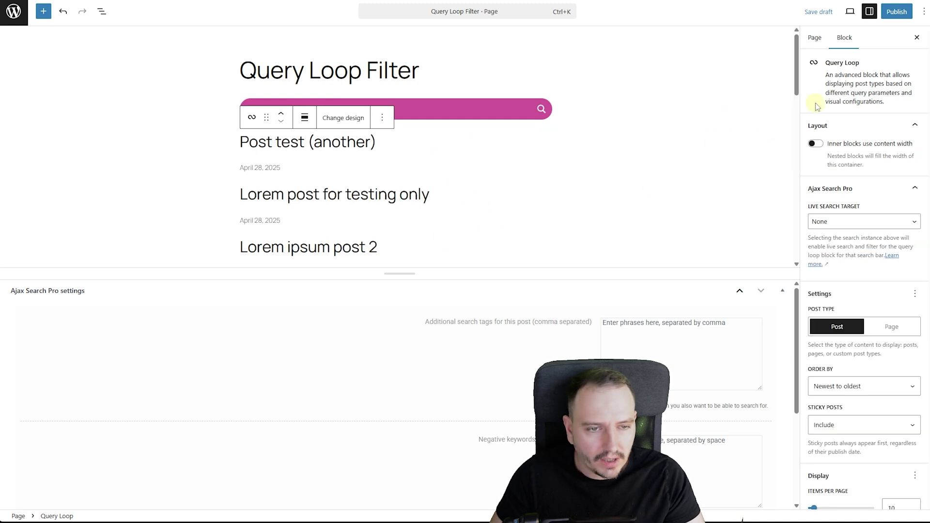
{"action": "scroll", "coordinate": [881, 204], "scroll_direction": "down", "scroll_amount": 1}
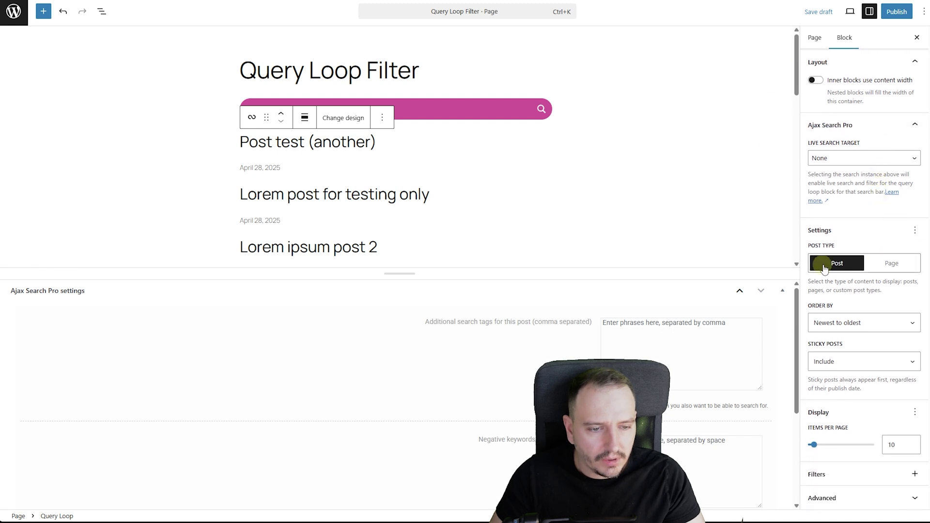
{"action": "left_click", "coordinate": [883, 265]}
{"action": "left_click", "coordinate": [842, 326]}
{"action": "scroll", "coordinate": [867, 300], "scroll_direction": "down", "scroll_amount": 1}
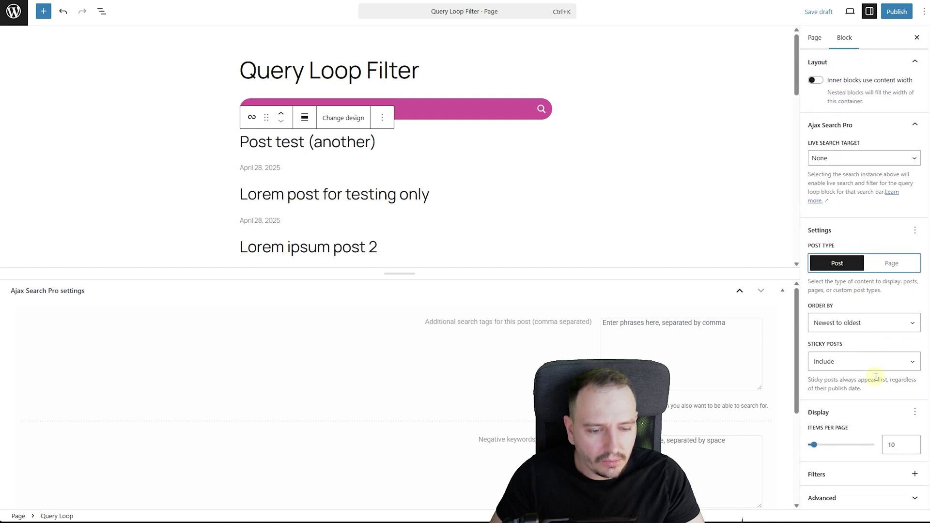
{"action": "scroll", "coordinate": [857, 243], "scroll_direction": "up", "scroll_amount": 1}
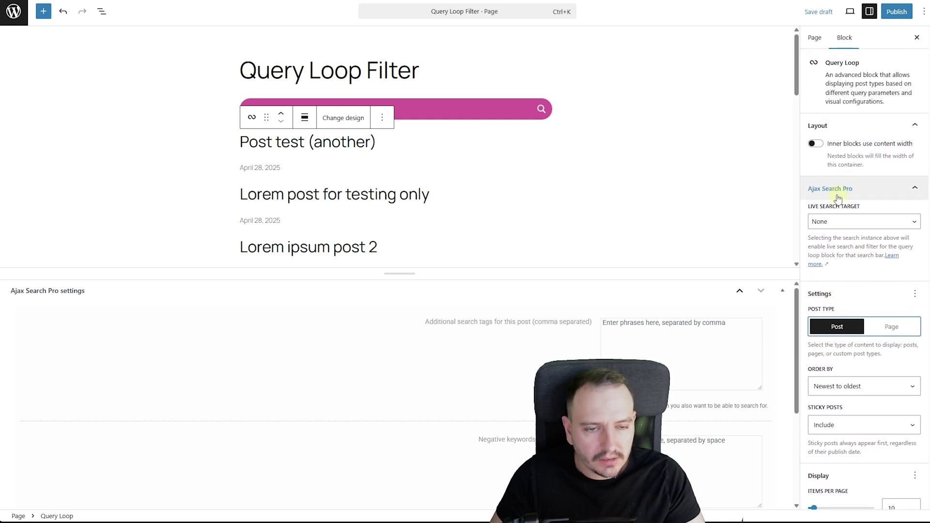
- Set the Query Loop's Ajax Search Pro Live Search Target to 'Search'
{"action": "left_click_drag", "start_coordinate": [808, 207], "coordinate": [856, 209]}
{"action": "left_click", "coordinate": [871, 225]}
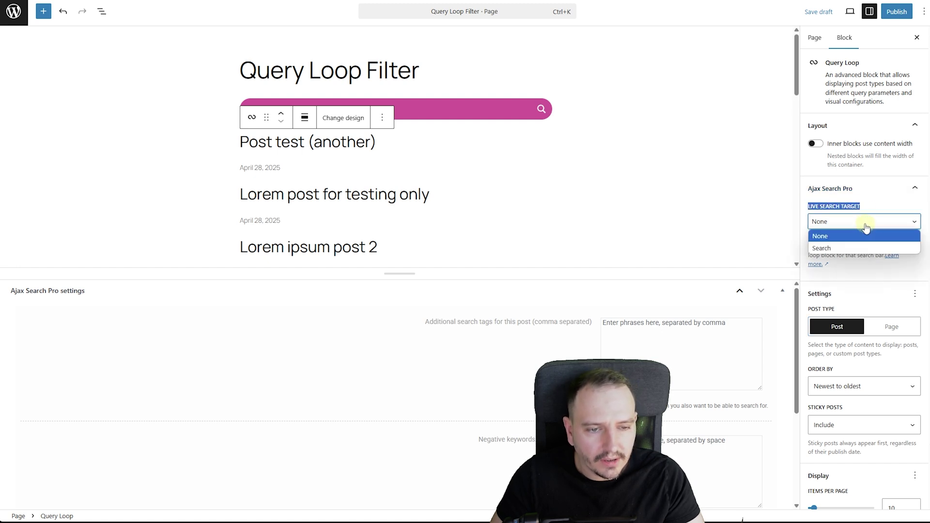
{"action": "left_click", "coordinate": [825, 248]}
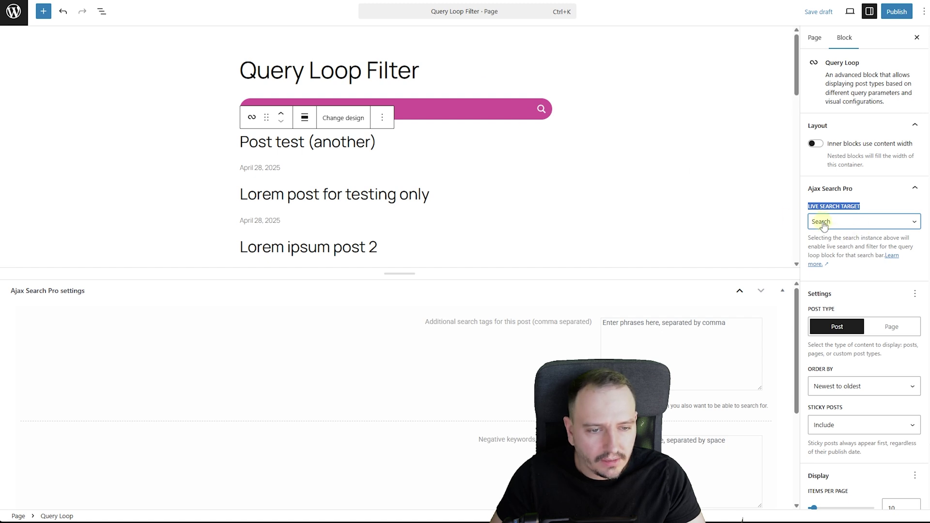
{"action": "left_click", "coordinate": [824, 226]}
{"action": "left_click", "coordinate": [838, 247]}
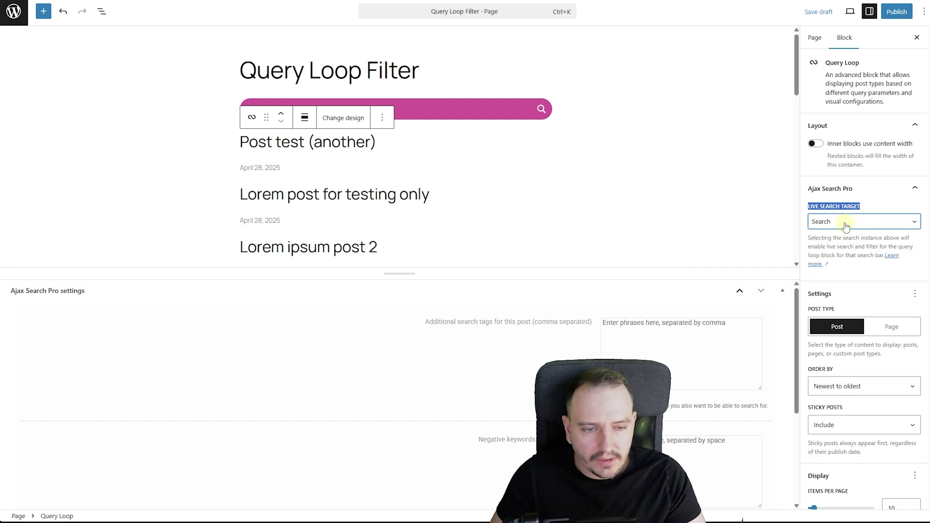
{"action": "scroll", "coordinate": [872, 291], "scroll_direction": "down", "scroll_amount": 1}
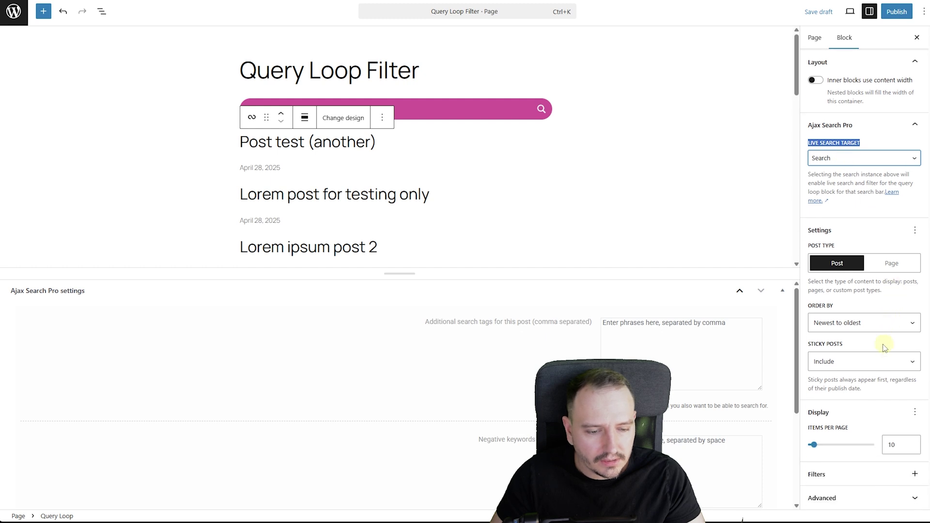
- Confirm the Query Loop carries the asp_es_9 CSS class, then publish the page
{"action": "left_click", "coordinate": [914, 499]}
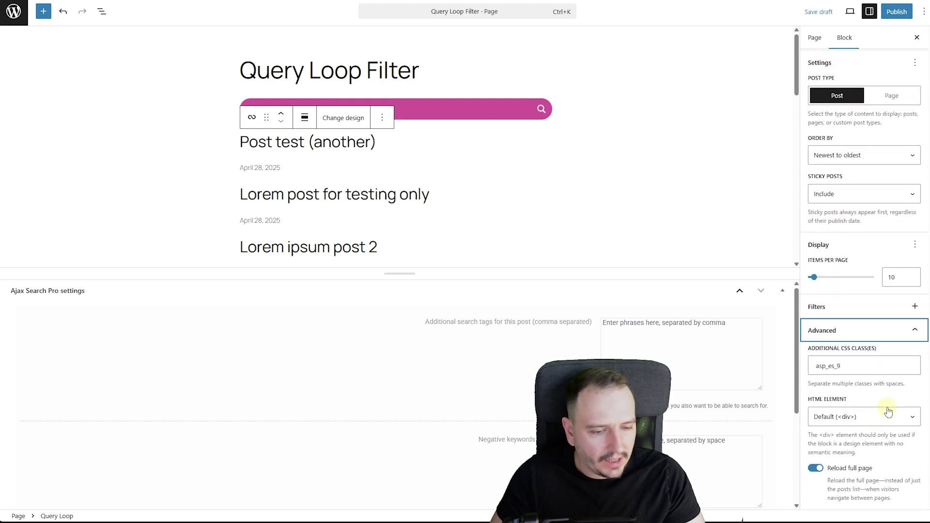
{"action": "left_click_drag", "start_coordinate": [859, 368], "coordinate": [814, 367]}
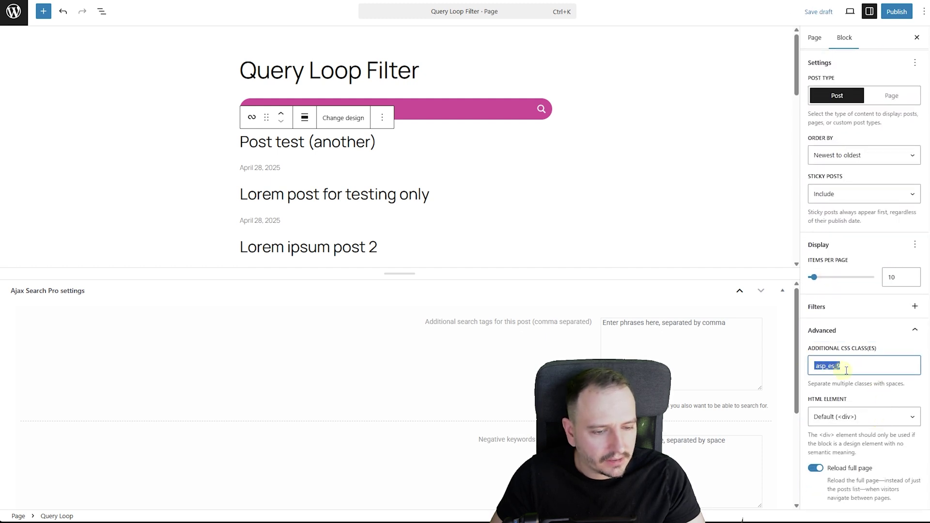
{"action": "left_click", "coordinate": [872, 367]}
{"action": "double_click", "coordinate": [861, 367]}
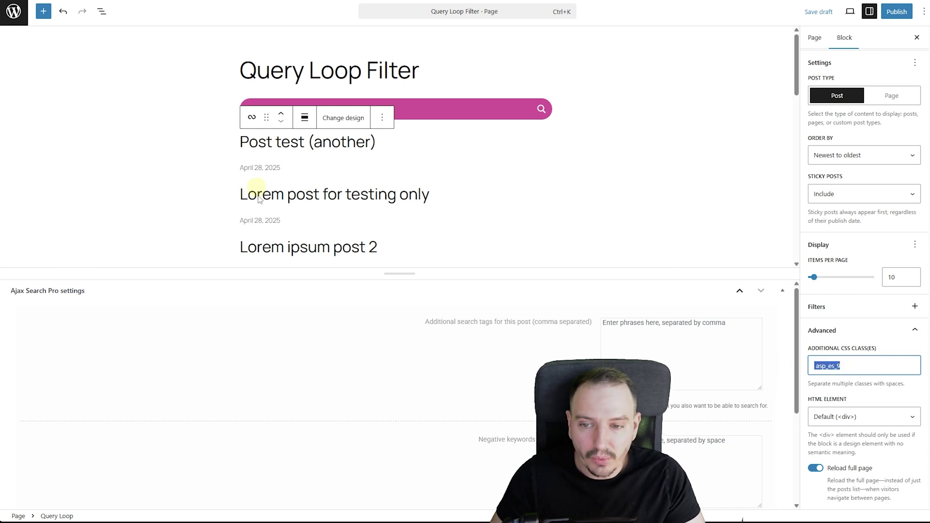
{"action": "left_click", "coordinate": [898, 13]}
{"action": "left_click", "coordinate": [900, 14]}
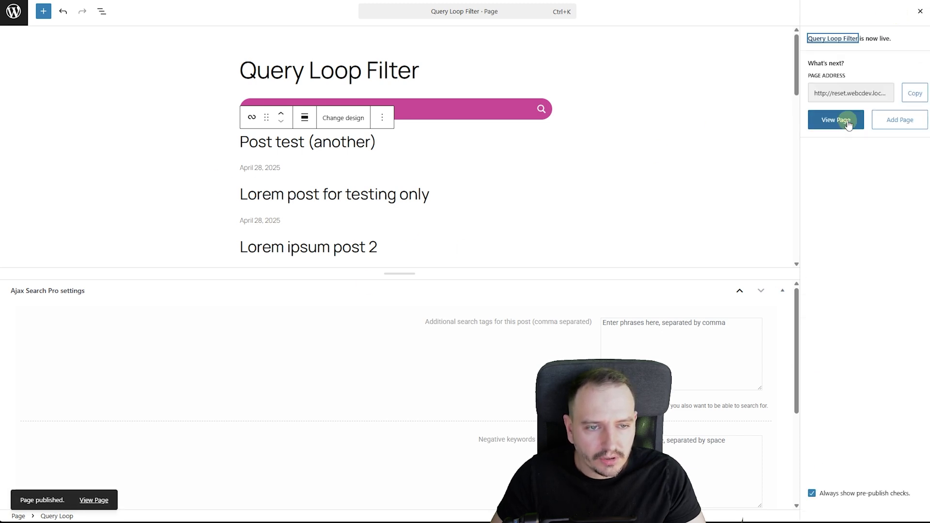
- On the live page, untick Category 2 and Category 1, then retick Category 2
{"action": "left_click", "coordinate": [841, 119]}
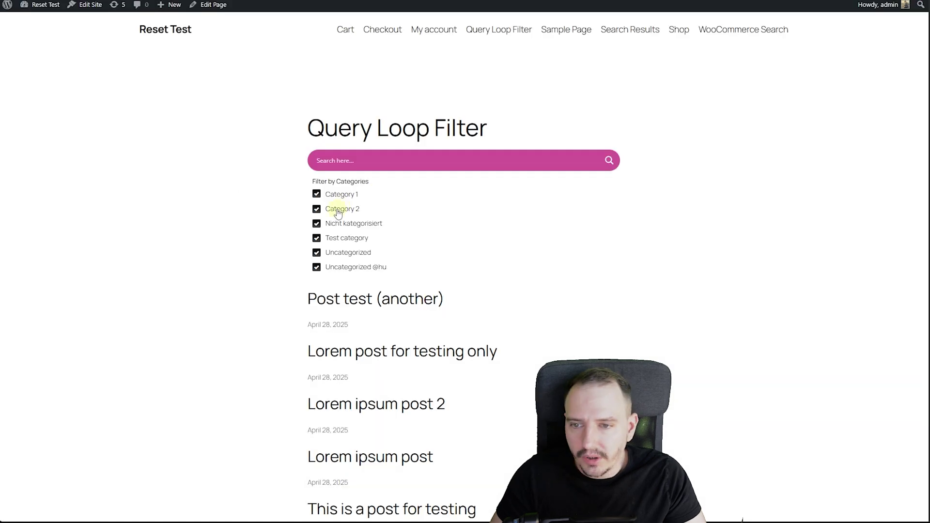
{"action": "left_click", "coordinate": [338, 210]}
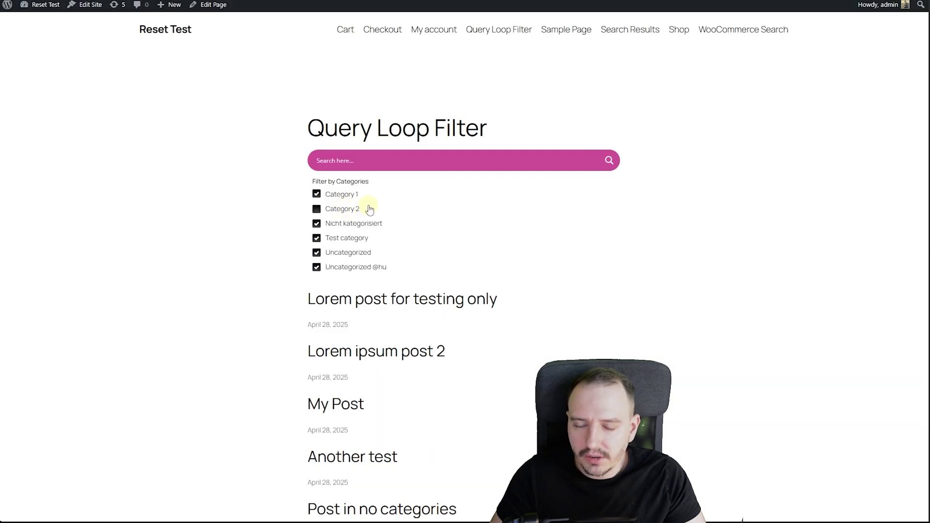
{"action": "left_click", "coordinate": [345, 196]}
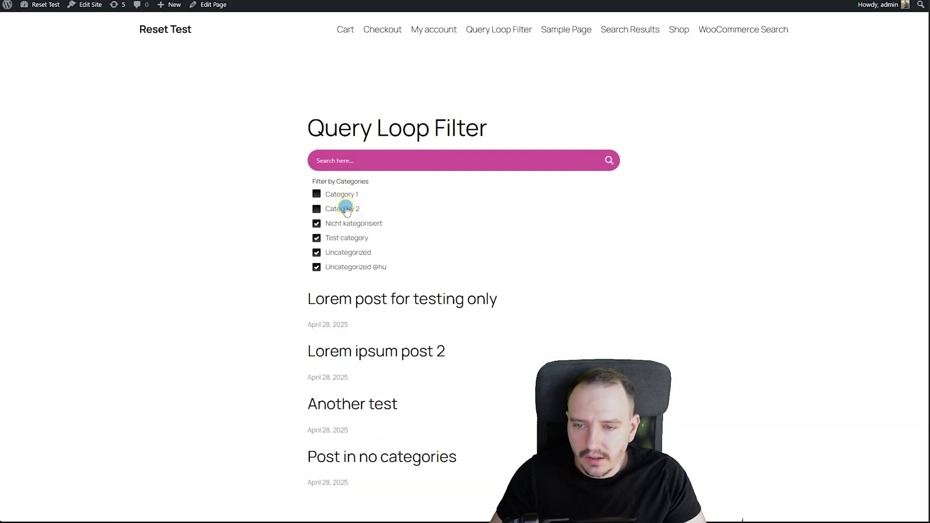
{"action": "left_click", "coordinate": [347, 212]}
- Search the posts for 'test', then change the term to 'an', leaving two posts
{"action": "left_click", "coordinate": [390, 161]}
{"action": "type", "text": "test"}
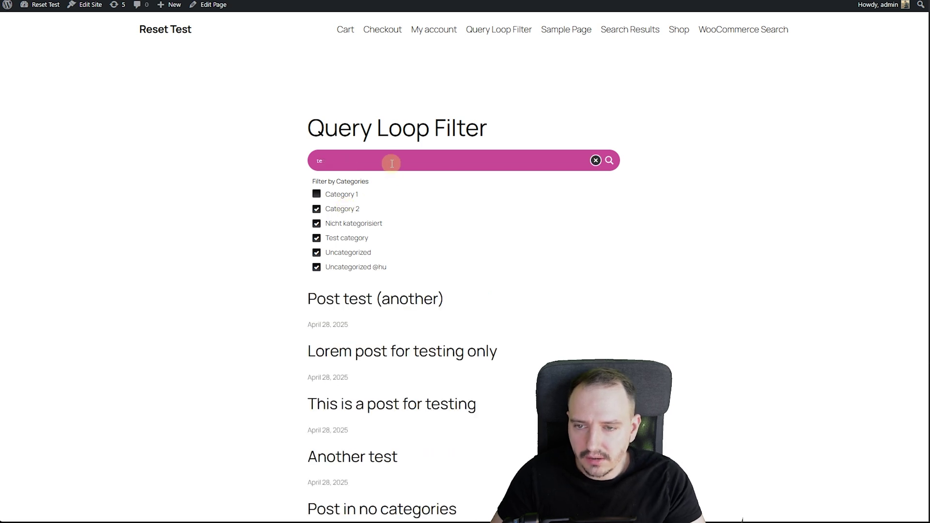
{"action": "key", "text": "BackSpace"}
{"action": "key", "text": "BackSpace"}
{"action": "type", "text": "an"}
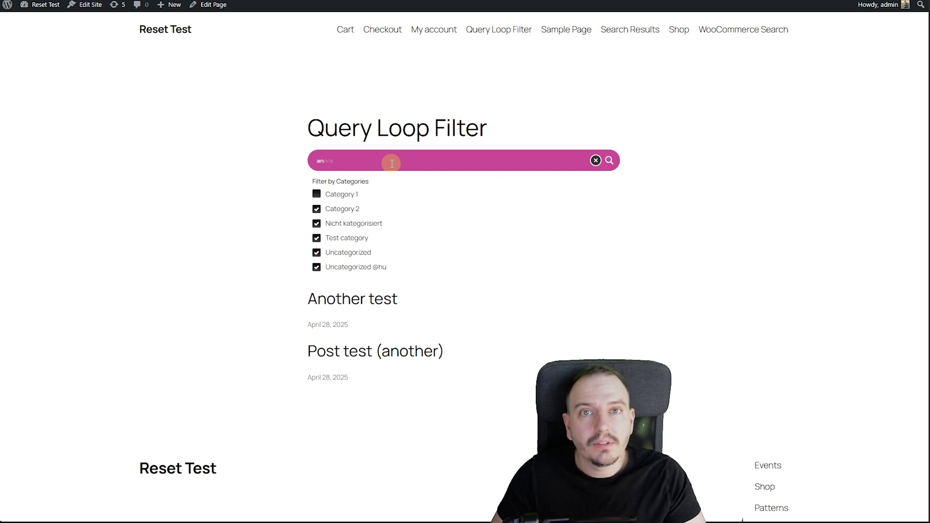
{"action": "scroll", "coordinate": [789, 270], "scroll_direction": "down", "scroll_amount": 2}
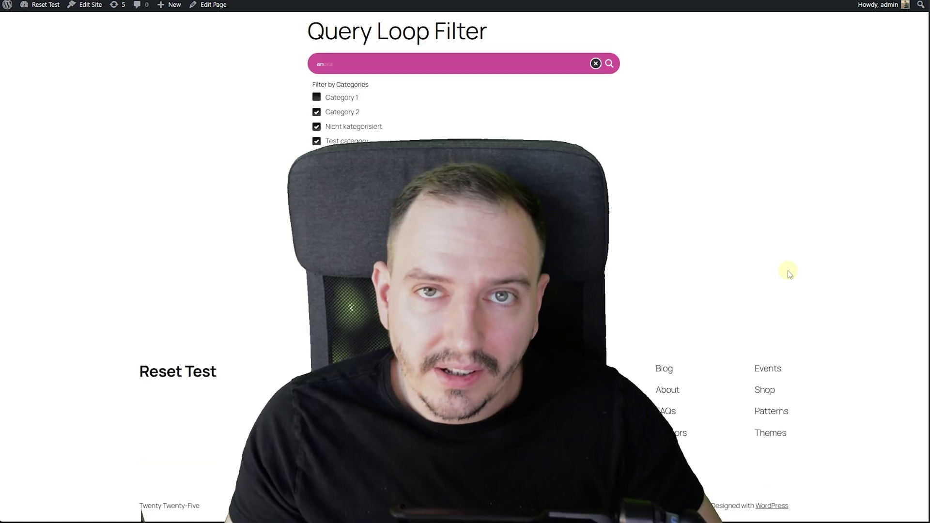